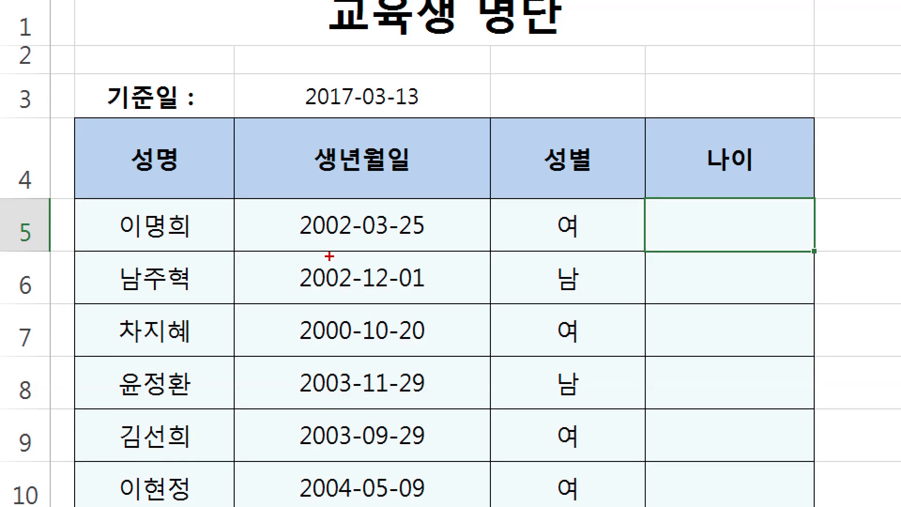
Examine the birth date and age columns of the roster and the age formula written in Notepad, and return to Excel.
left_click_drag(291, 248, 448, 248)
mouse_move(751, 242)
left_mouse_down()
mouse_move(657, 235)
mouse_move(795, 181)
mouse_move(753, 247)
left_mouse_up()
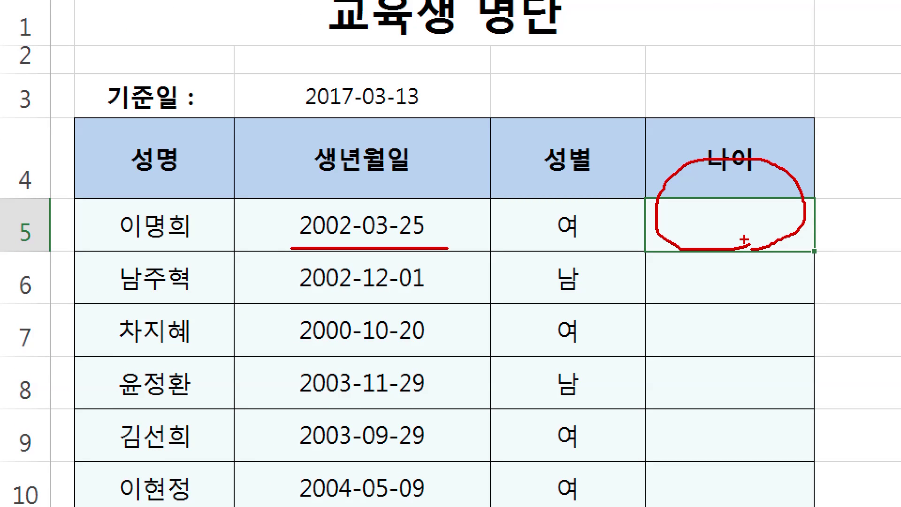
key("Escape")
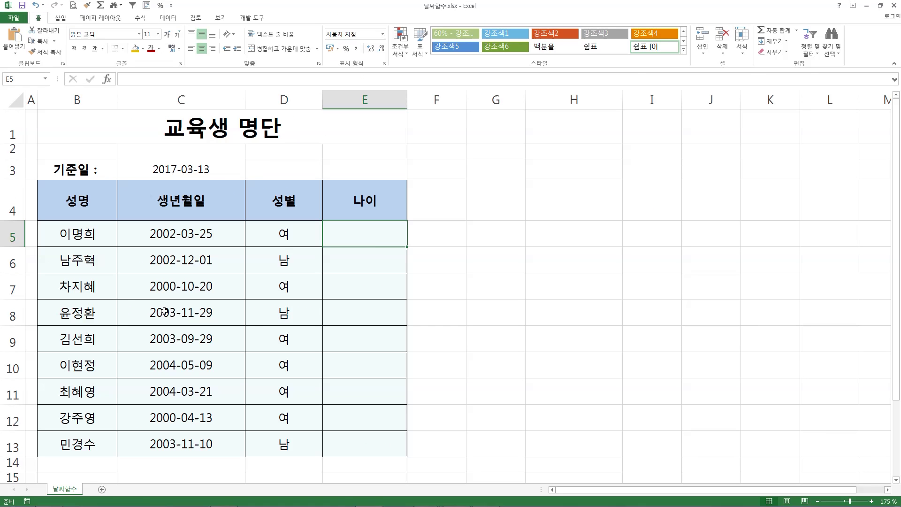
key("alt+Tab")
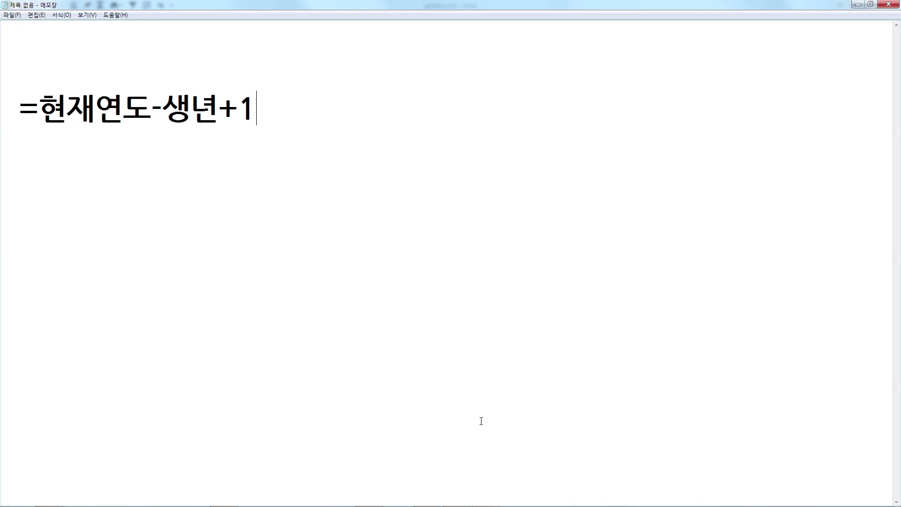
mouse_move(380, 503)
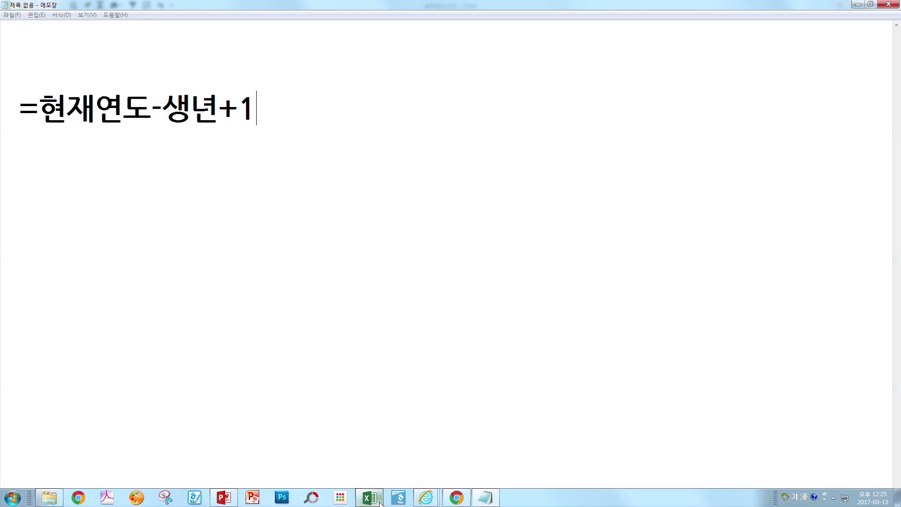
left_click(381, 503)
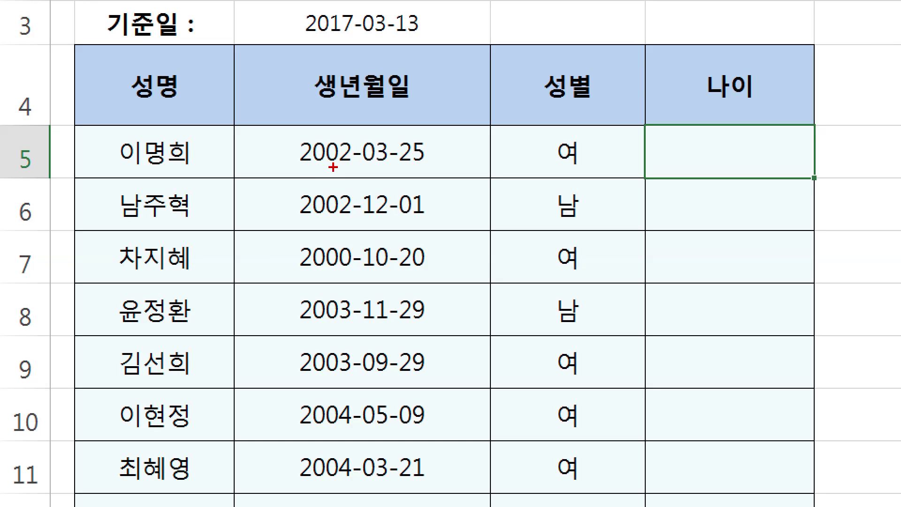
left_click_drag(306, 173, 339, 172)
mouse_move(313, 177)
left_mouse_down()
mouse_move(296, 141)
mouse_move(328, 130)
mouse_move(364, 152)
mouse_move(348, 175)
mouse_move(319, 179)
left_mouse_up()
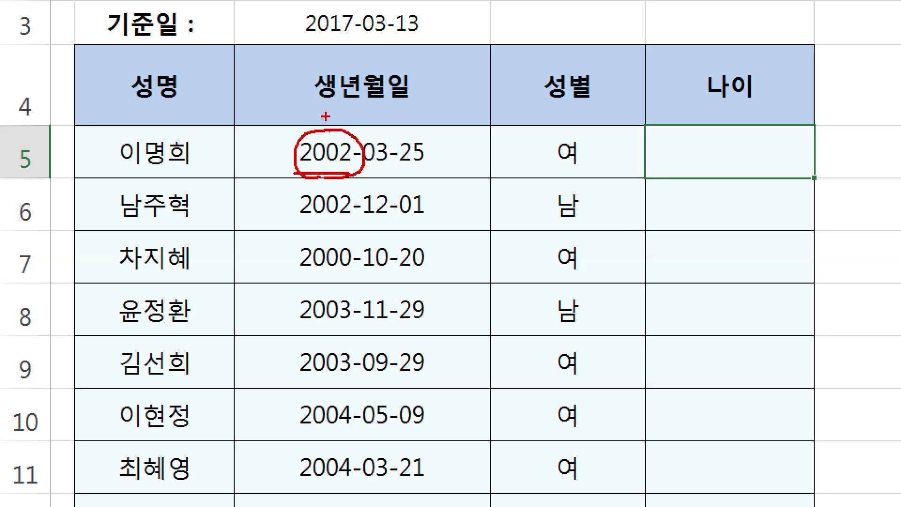
mouse_move(331, 103)
left_mouse_down()
mouse_move(332, 125)
mouse_move(339, 116)
mouse_move(375, 132)
mouse_move(387, 124)
left_mouse_up()
mouse_move(434, 99)
left_mouse_down()
mouse_move(436, 123)
mouse_move(452, 111)
left_mouse_up()
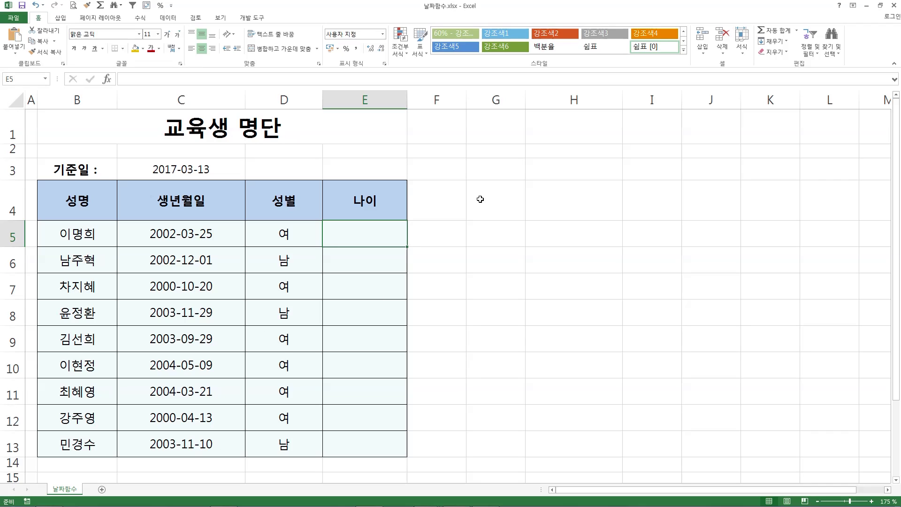
Enter the headings 생년, 월 and 일 in cells G4, H4 and I4 beside the roster table.
left_click(480, 199)
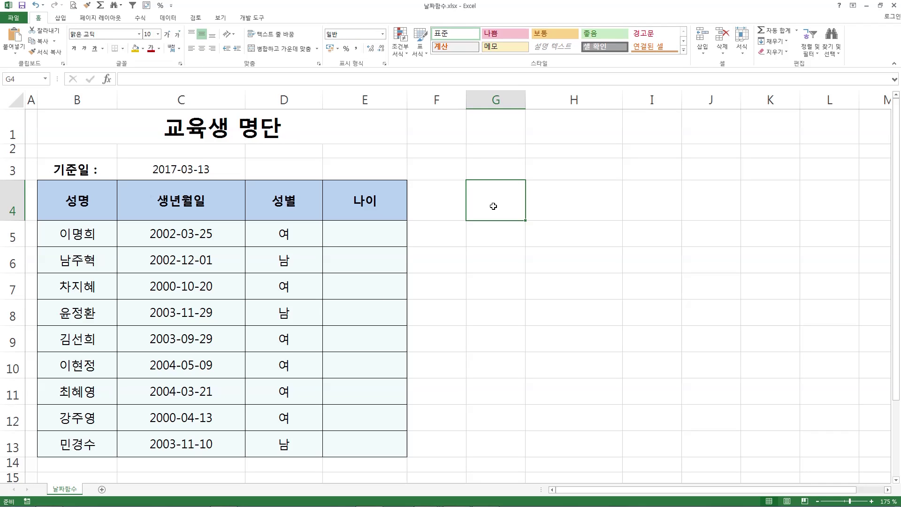
double_click(494, 206)
type("toda")
key("BackSpace")
key("BackSpace")
key("BackSpace")
key("BackSpace")
type("생년")
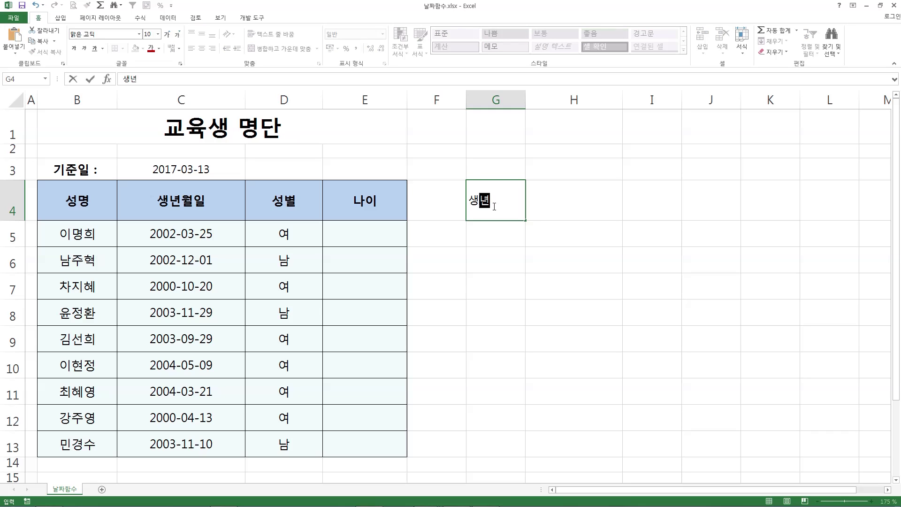
key("Tab")
type("월")
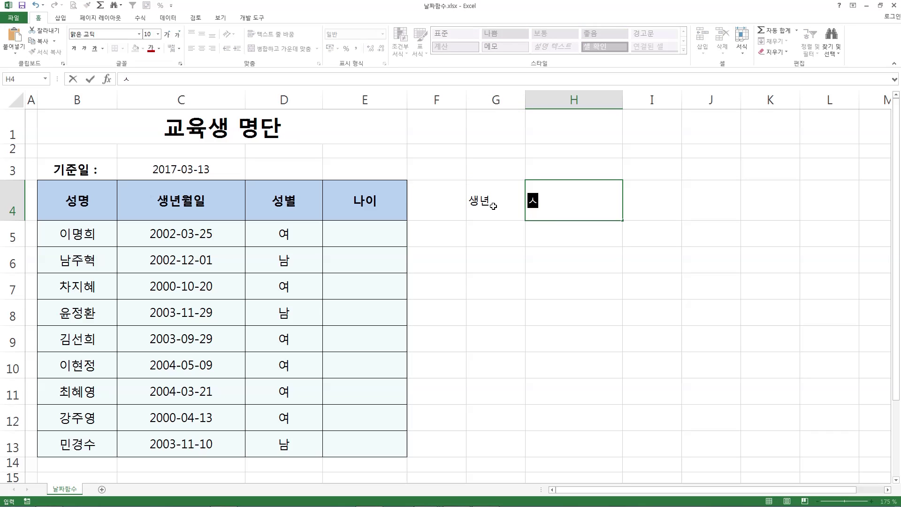
key("Tab")
type("일")
key("Return")
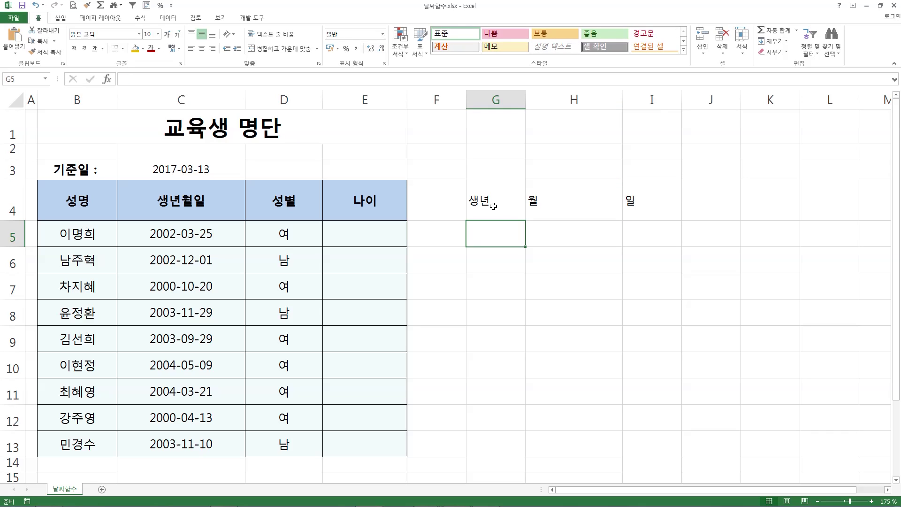
Enter the formula =YEAR(C5) in cell G5 to extract the birth year from the first birth date.
type("=")
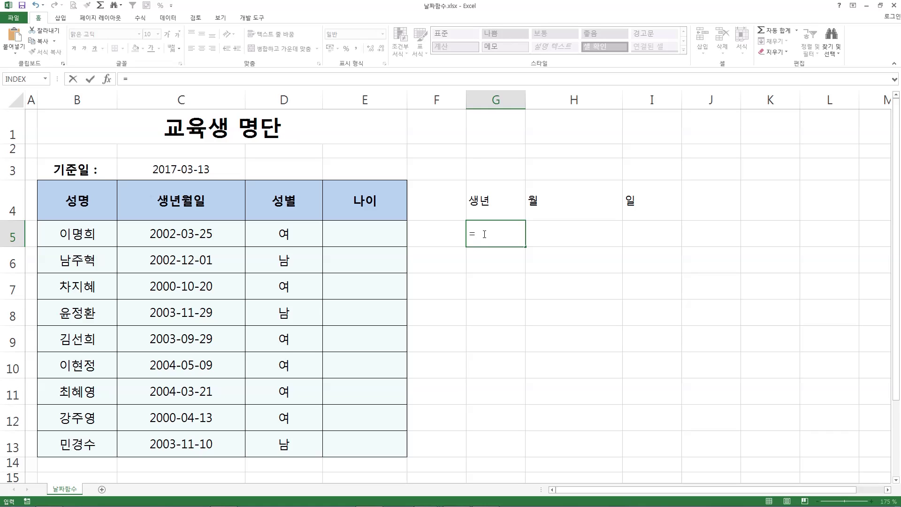
type("ㅛ")
key("BackSpace")
type("year")
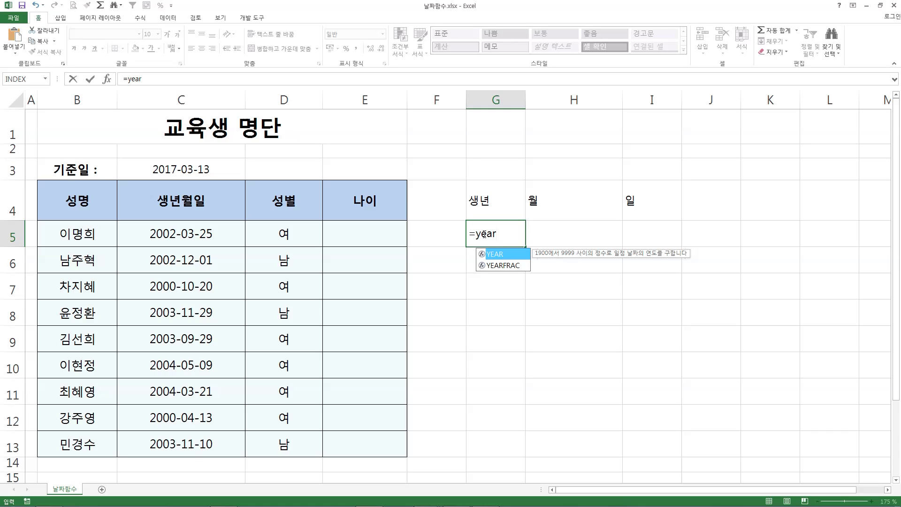
left_click_drag(145, 244, 177, 245)
mouse_move(170, 246)
left_mouse_down()
mouse_move(134, 227)
mouse_move(229, 224)
mouse_move(201, 244)
mouse_move(173, 247)
left_mouse_up()
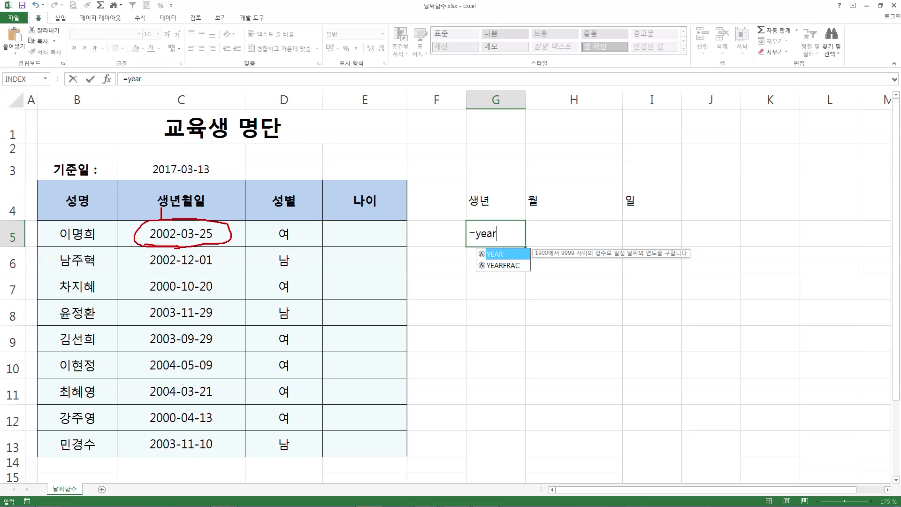
left_click_drag(161, 210, 162, 220)
key("Escape")
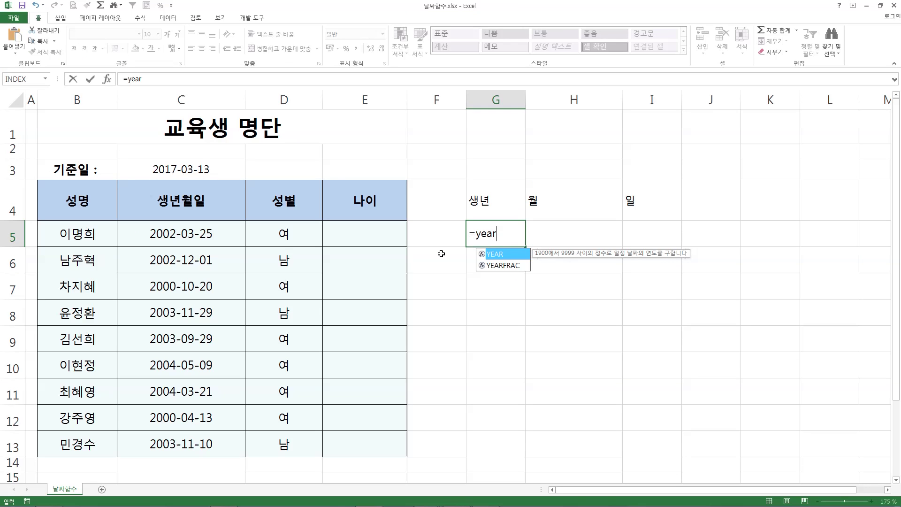
type("(")
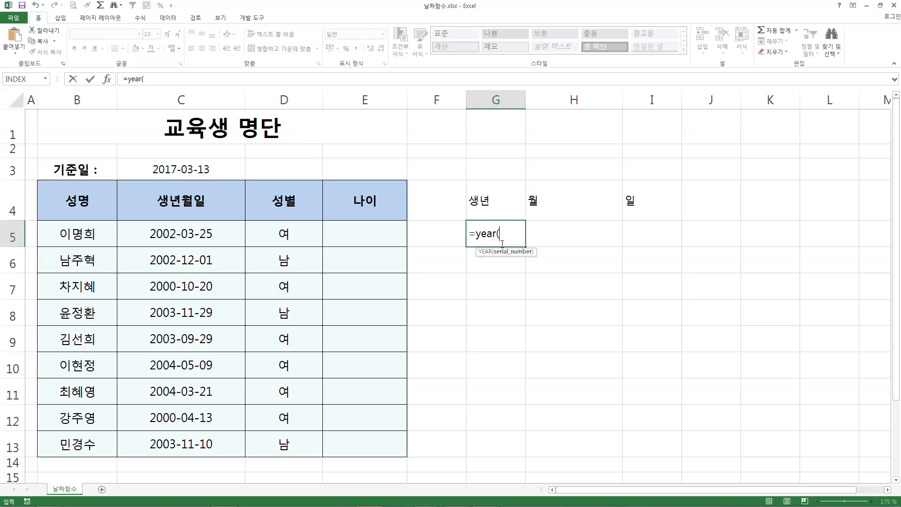
left_click(204, 228)
type(")")
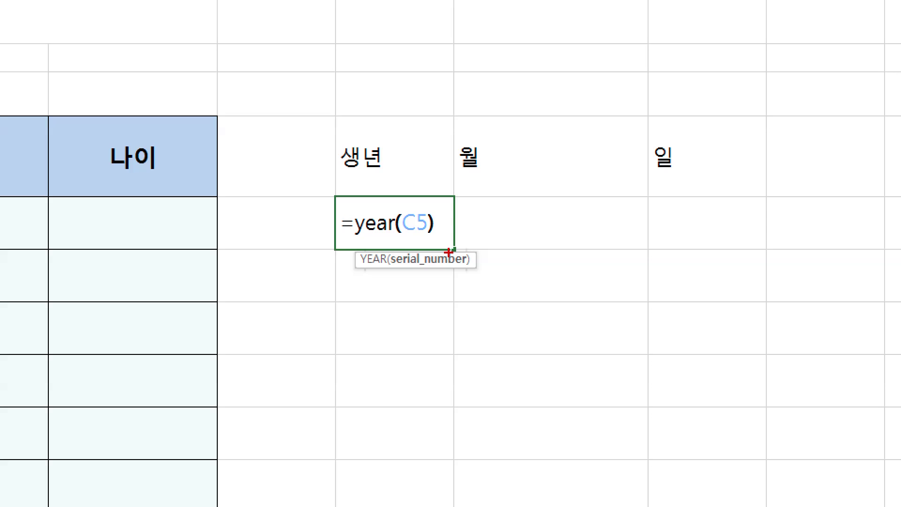
left_click_drag(400, 237, 445, 242)
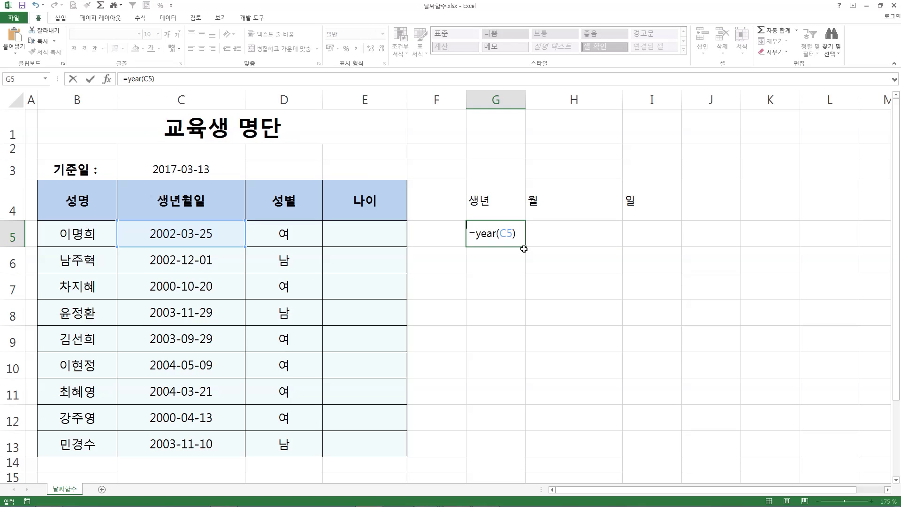
key("Return")
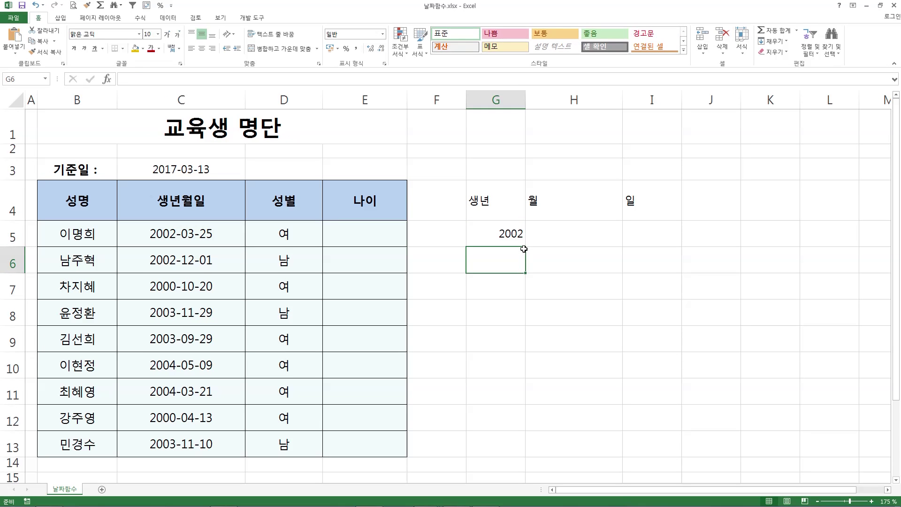
Enter the formula =MONTH(C5) in cell H5 to extract the month of the first birth date.
left_click(560, 229)
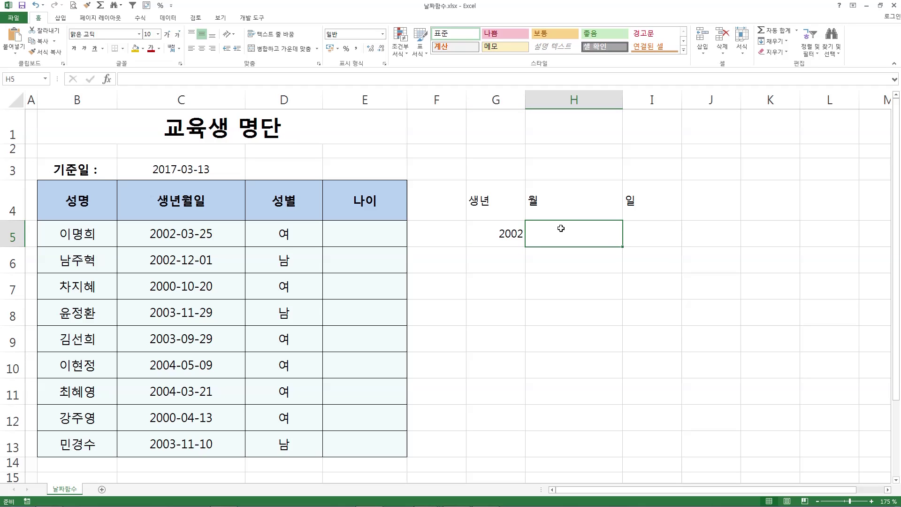
type("=month(")
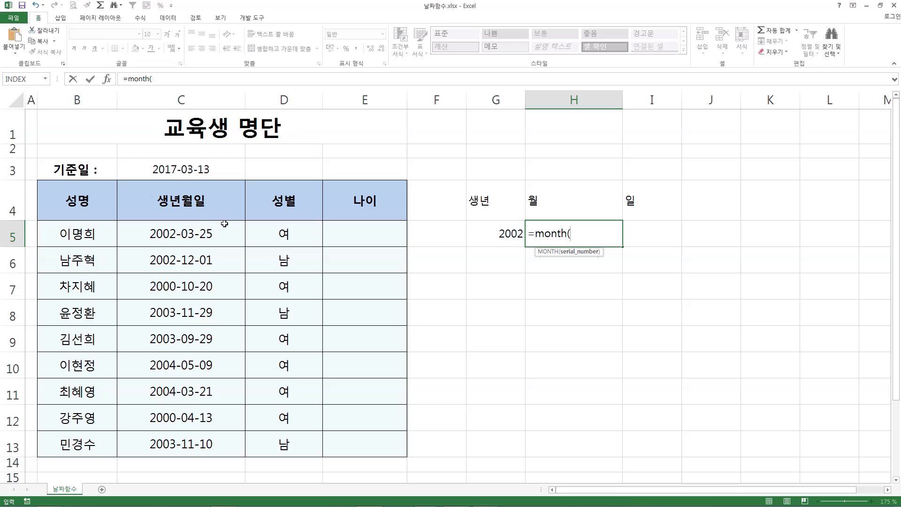
left_click(201, 232)
type(")")
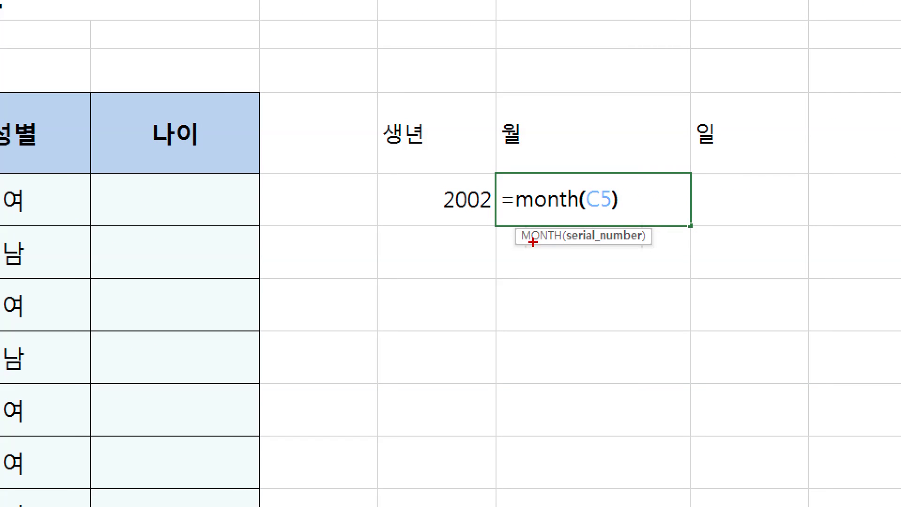
left_click_drag(507, 219, 625, 217)
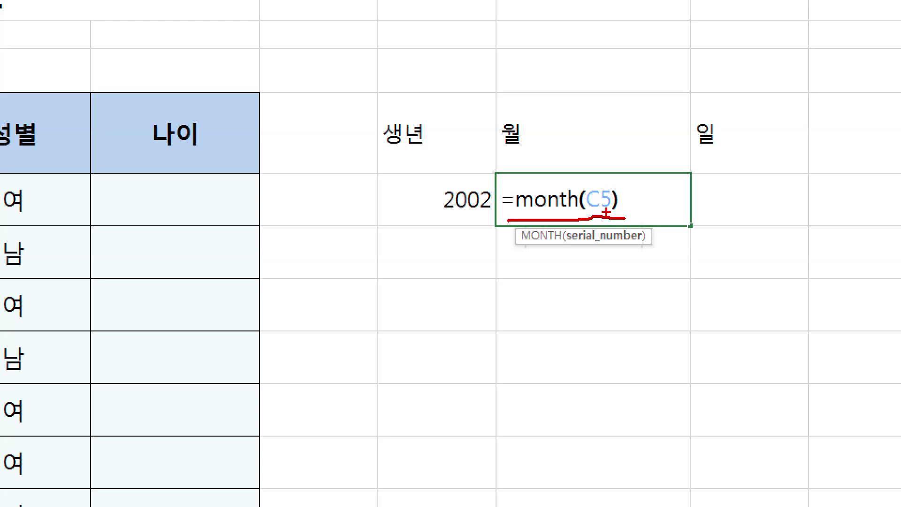
key("Return")
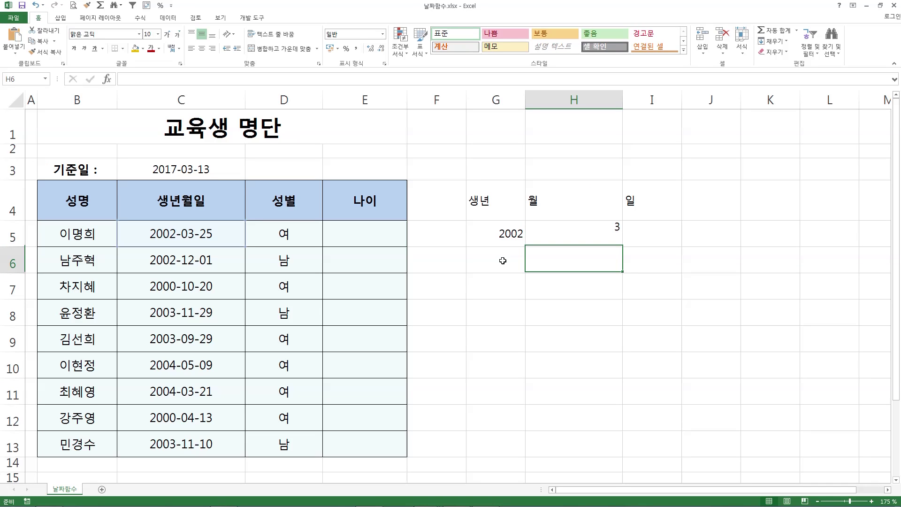
Enter the formula =DAY(C5) in cell I5 to extract the day of the first birth date.
left_click(660, 233)
type("=day(")
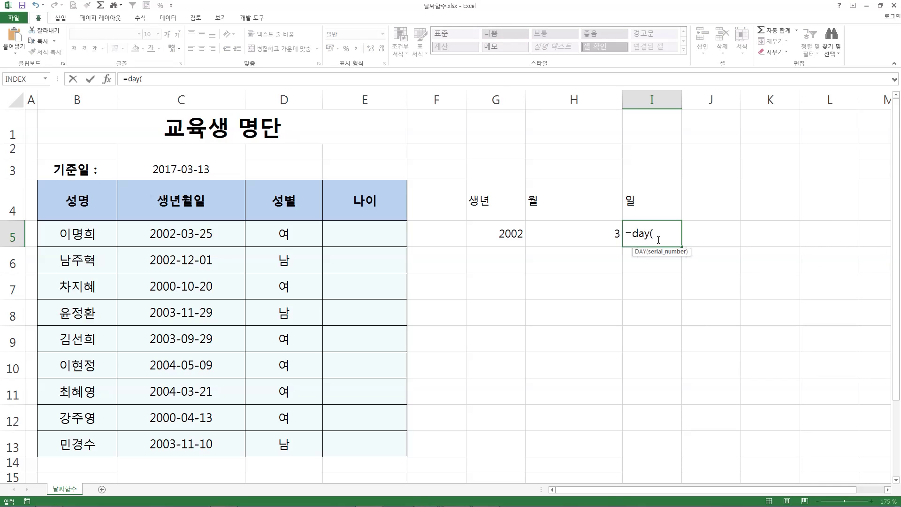
left_click(237, 229)
type(")")
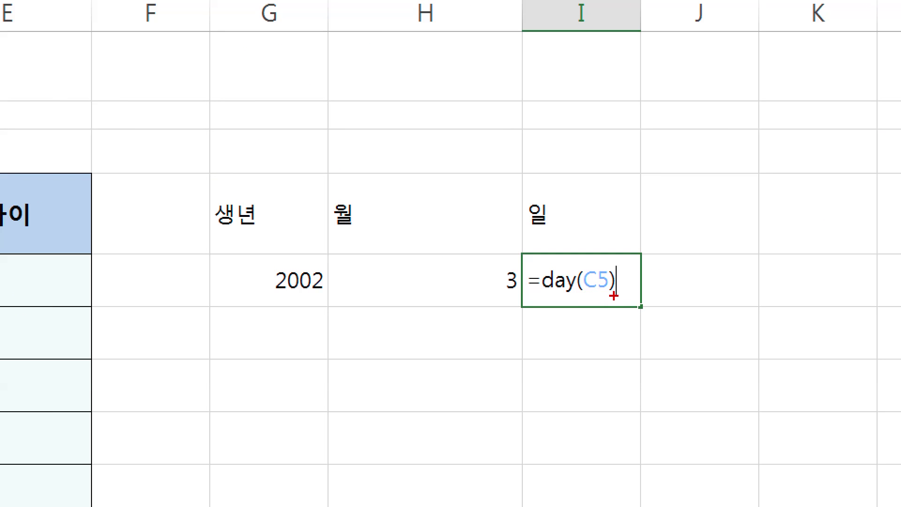
key("Return")
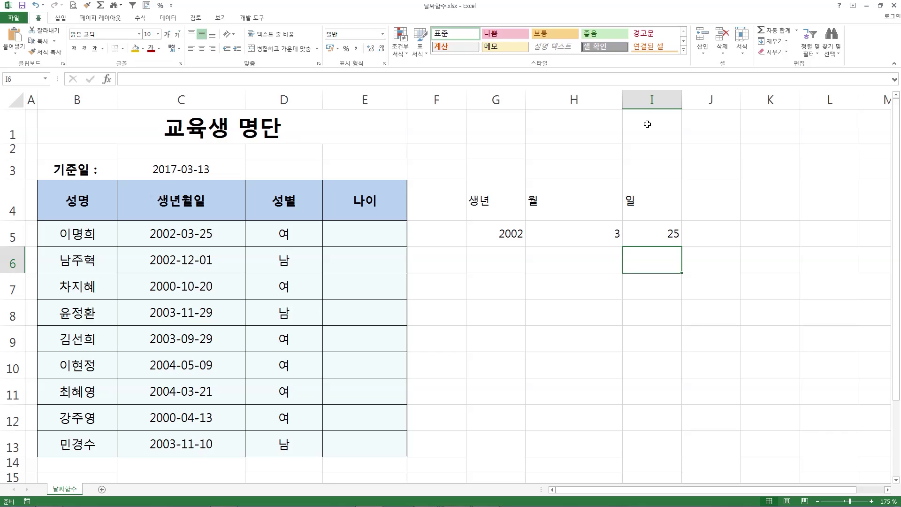
Review the YEAR, MONTH and DAY formulas in cells G5, H5 and I5 without changing them.
double_click(508, 239)
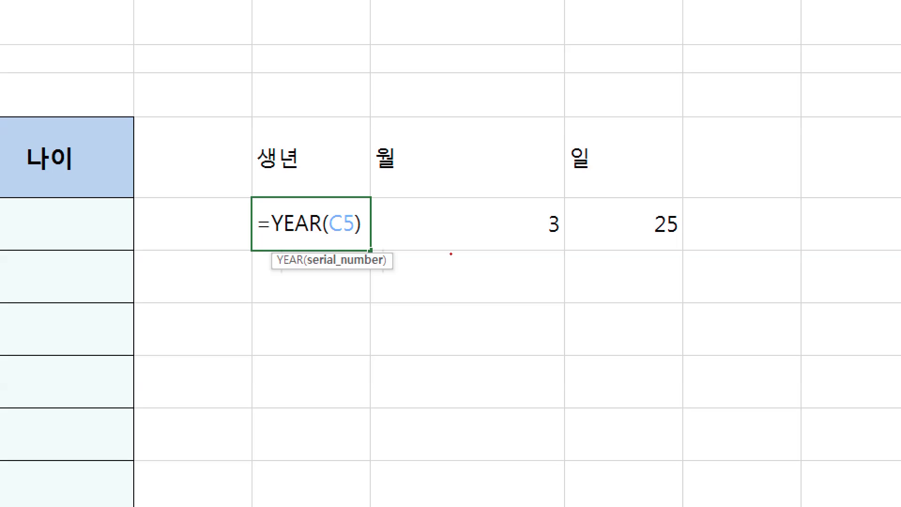
left_click(513, 223)
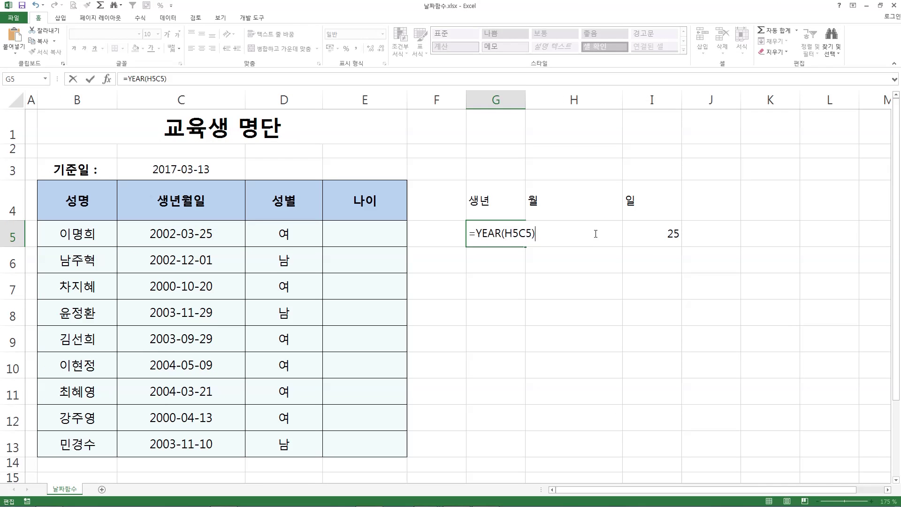
key("Escape")
left_click(595, 233)
type("=MONTH(C5)")
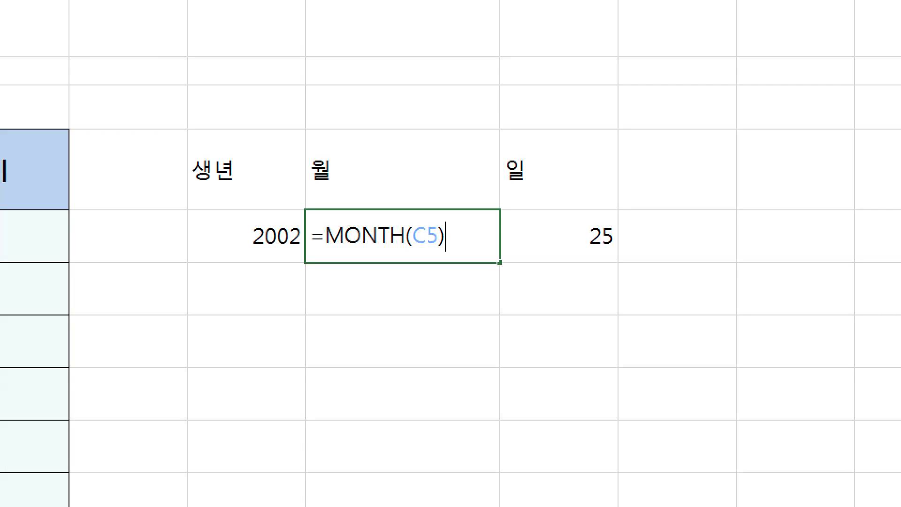
left_click(665, 237)
type("=DAY(C5)")
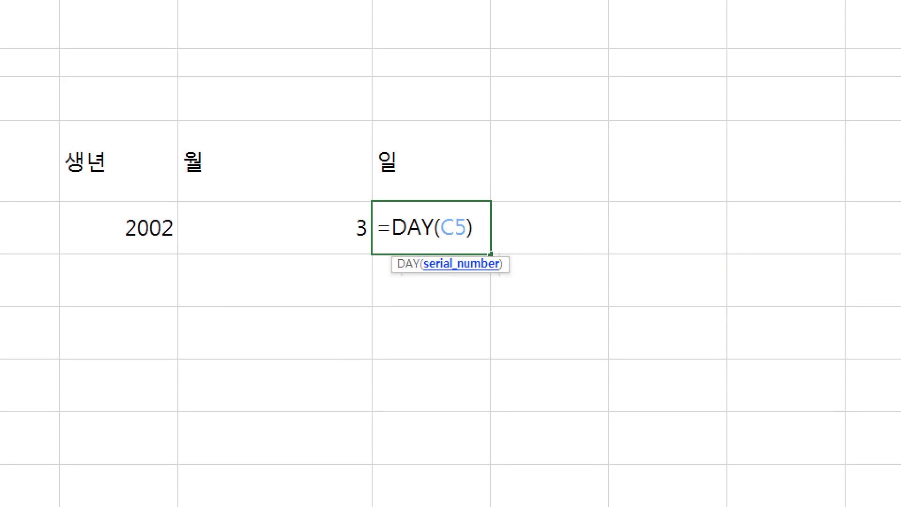
left_click(652, 285)
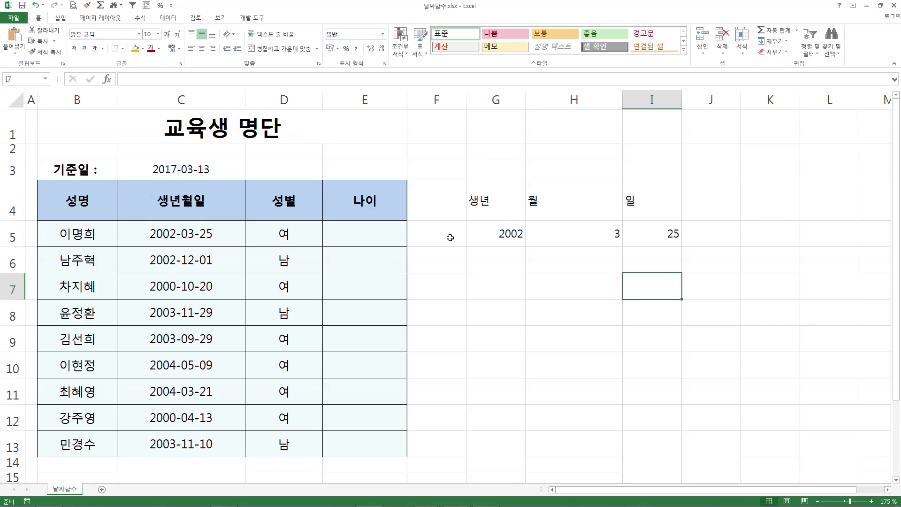
Enter the formula =YEAR(TODAY()) in cell E5 to extract the current year for the first trainee's age.
left_click(397, 241)
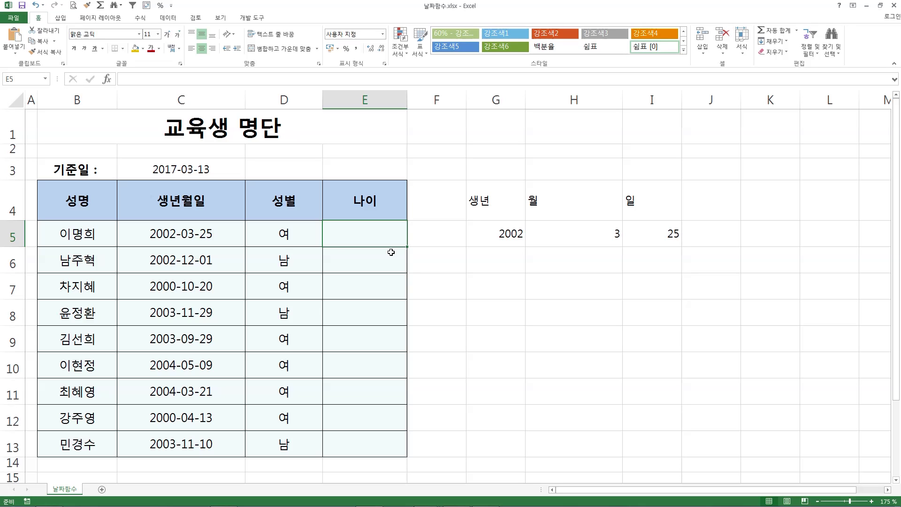
type("=")
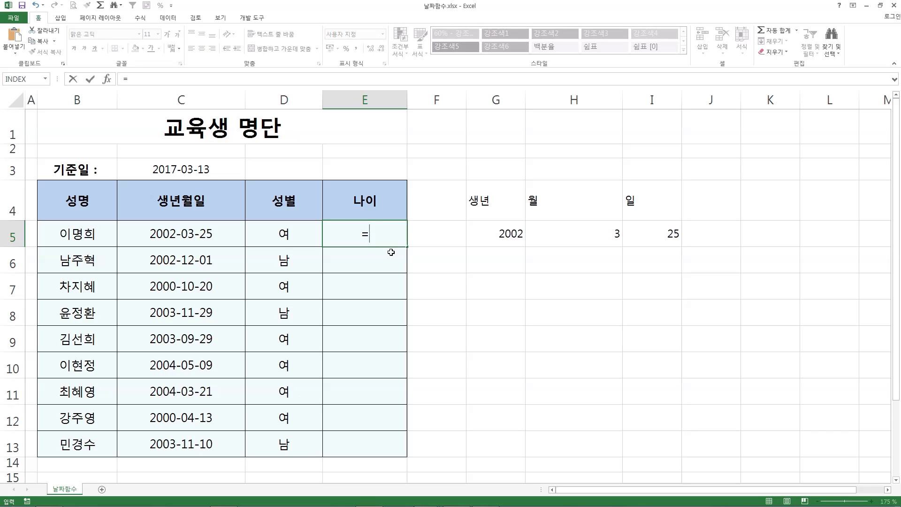
type("year(")
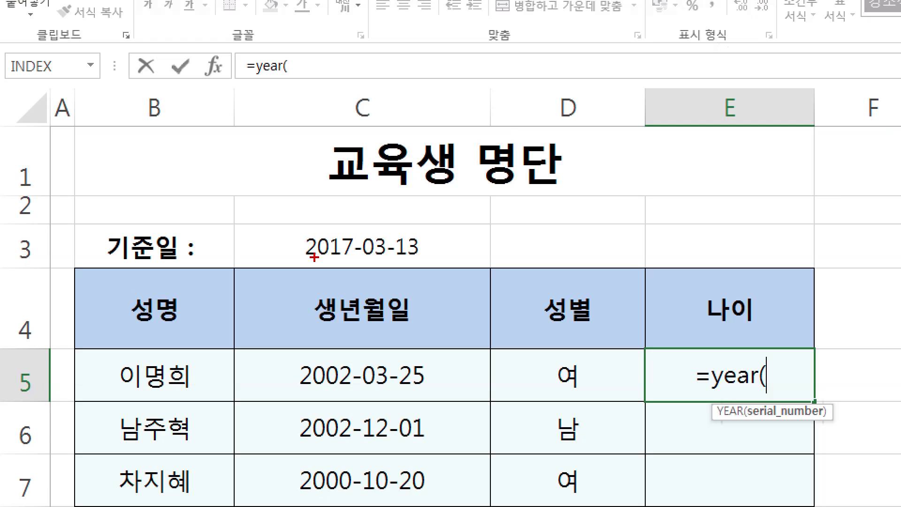
mouse_move(314, 257)
left_mouse_down()
mouse_move(409, 259)
mouse_move(299, 224)
mouse_move(469, 262)
mouse_move(437, 291)
left_mouse_up()
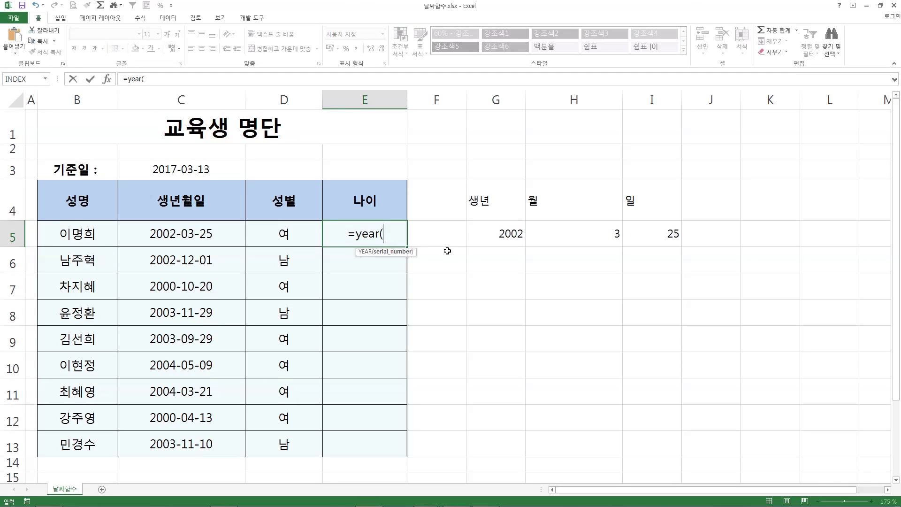
type("today()")
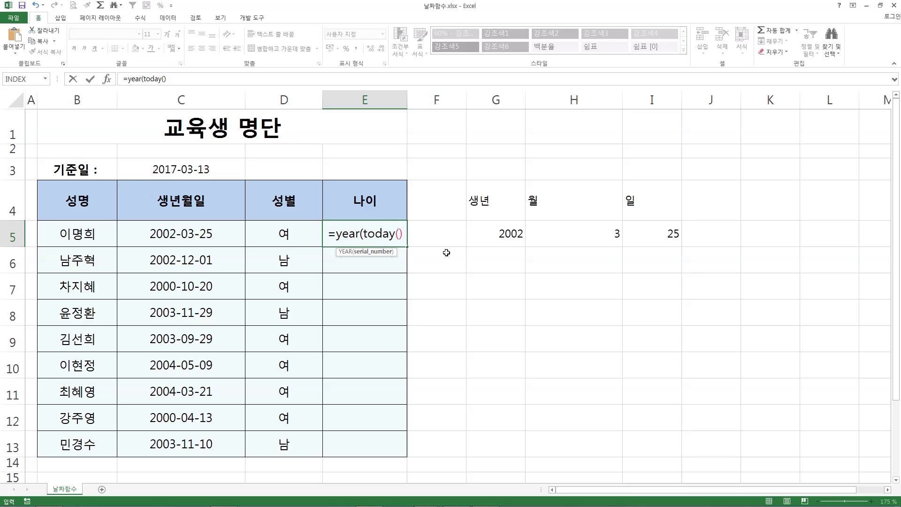
type(")")
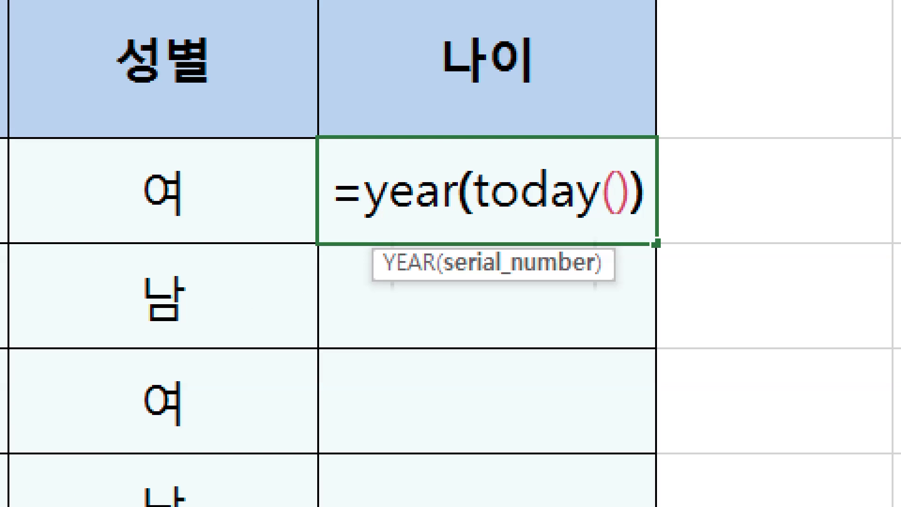
left_click_drag(483, 225, 620, 228)
mouse_move(520, 135)
left_mouse_down()
mouse_move(486, 115)
mouse_move(535, 136)
left_mouse_up()
mouse_move(696, 141)
left_mouse_down()
mouse_move(655, 92)
mouse_move(698, 140)
mouse_move(685, 151)
left_mouse_up()
left_click_drag(769, 112, 817, 115)
mouse_move(862, 139)
left_mouse_down()
mouse_move(878, 99)
mouse_move(873, 134)
left_mouse_up()
left_click_drag(349, 228, 484, 223)
mouse_move(483, 59)
left_mouse_down()
mouse_move(526, 161)
mouse_move(591, 58)
left_mouse_up()
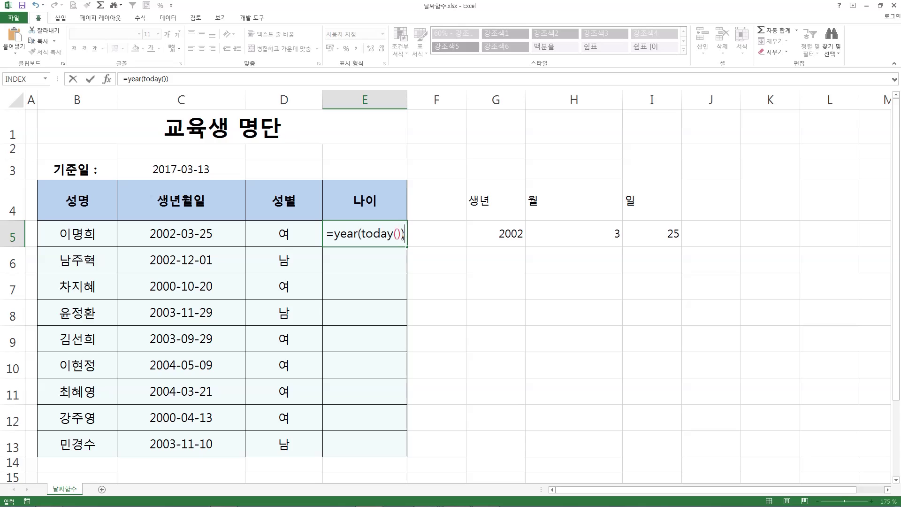
key("Return")
Extend the formula in cell E5 to =YEAR(TODAY())-YEAR(C5)+1 to calculate the first trainee's age.
scroll(357, 241, "up", 6)
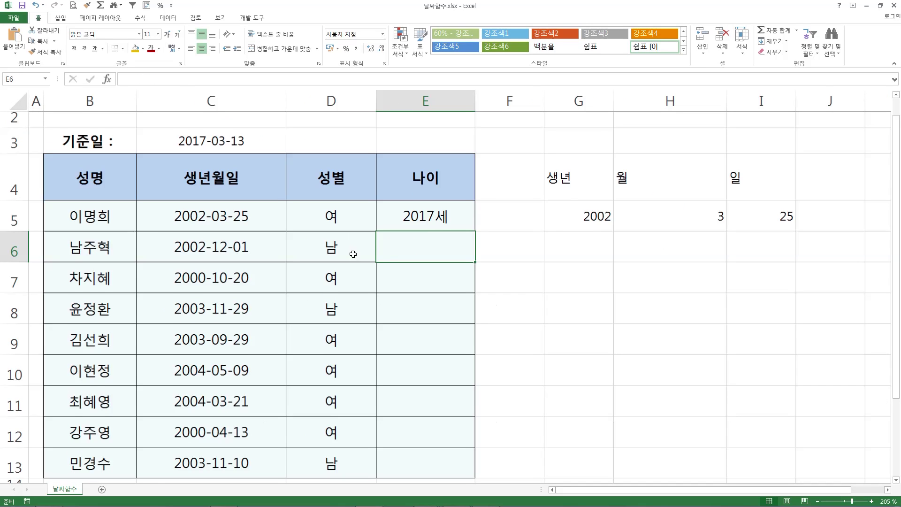
scroll(452, 198, "up", 1)
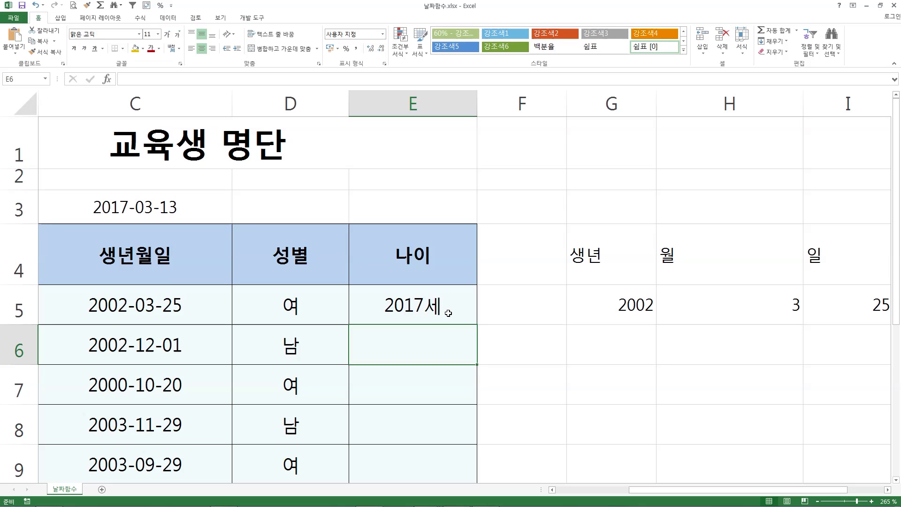
left_click_drag(422, 319, 441, 322)
left_click(458, 309)
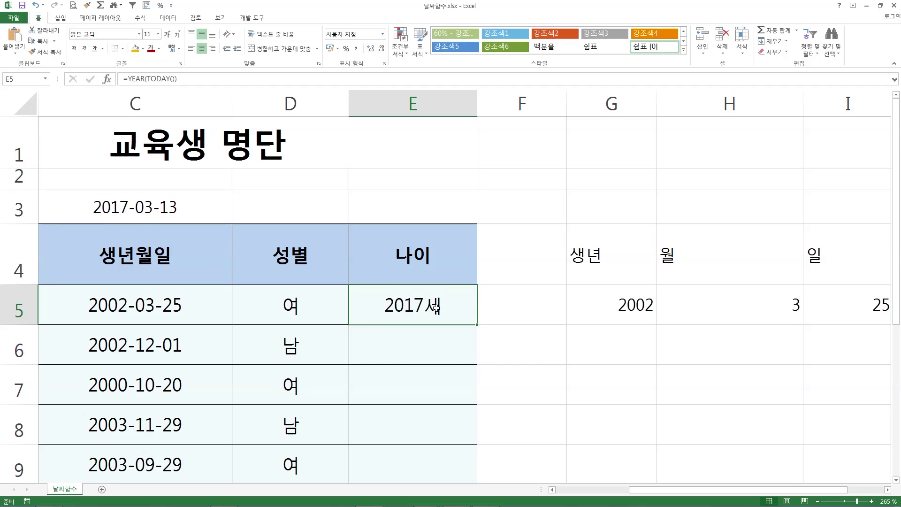
double_click(458, 308)
left_click(484, 304)
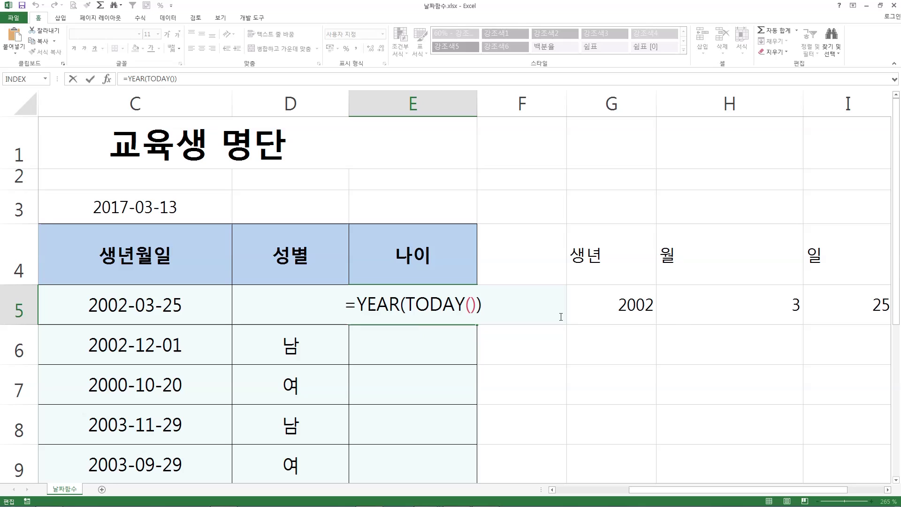
type("-")
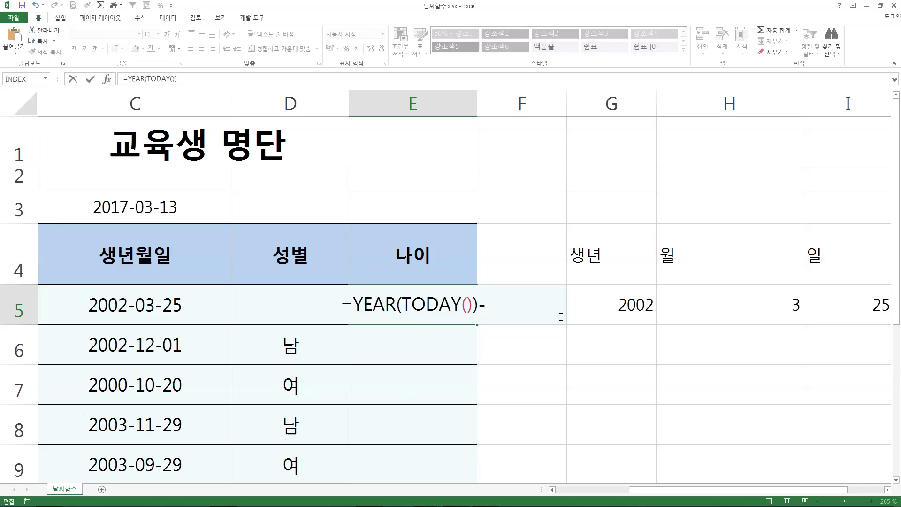
type("year")
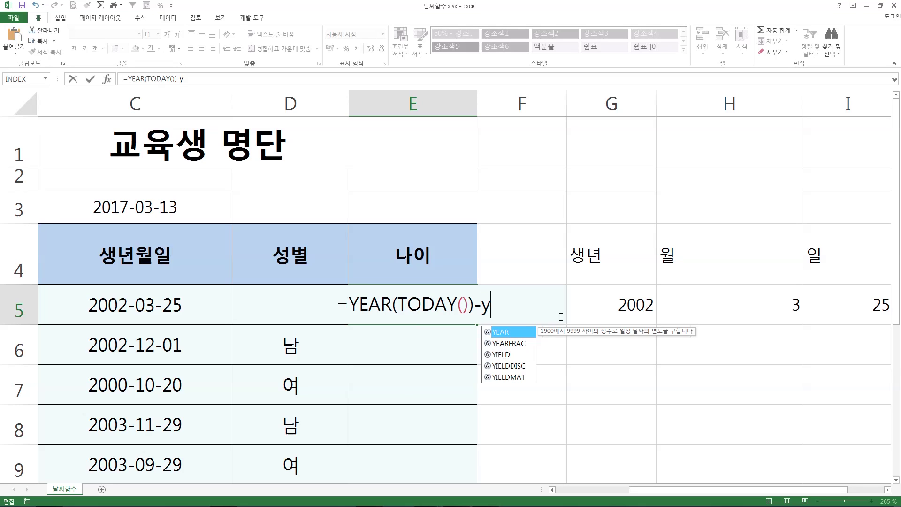
type("(")
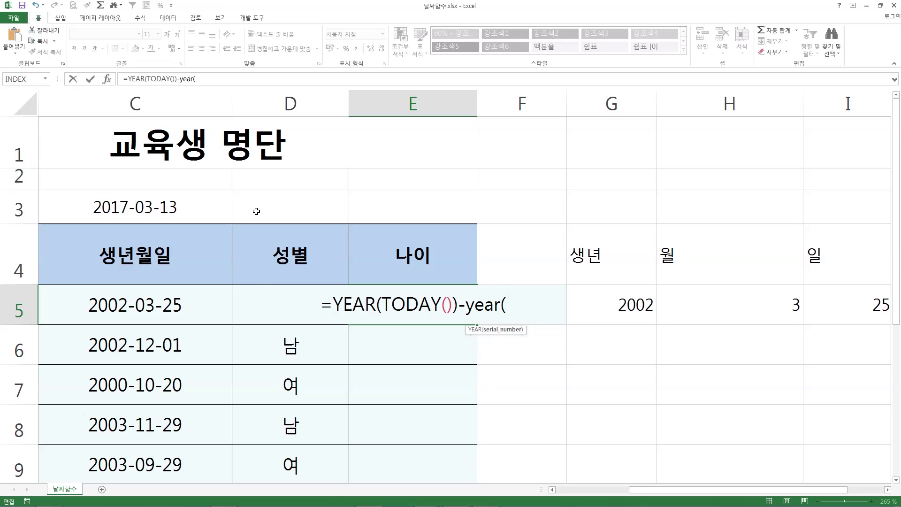
left_click(176, 302)
type(")")
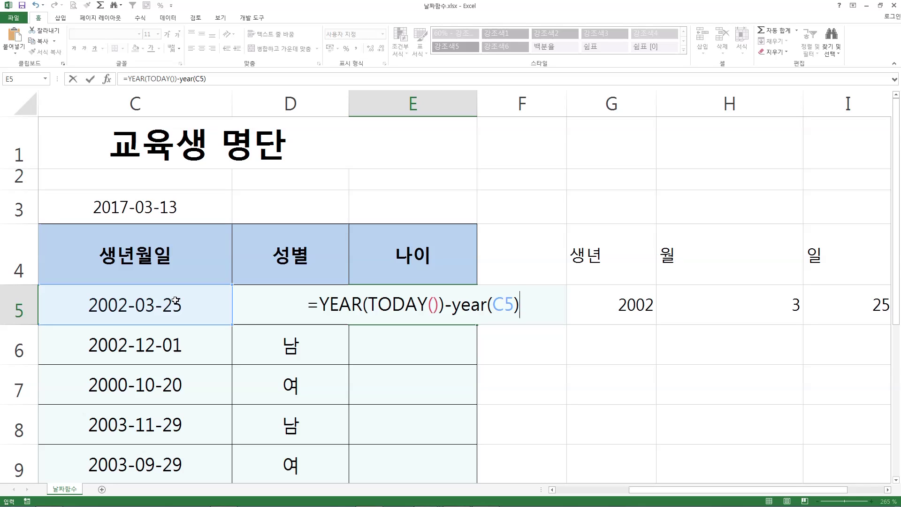
type("+4")
key("BackSpace")
type("1")
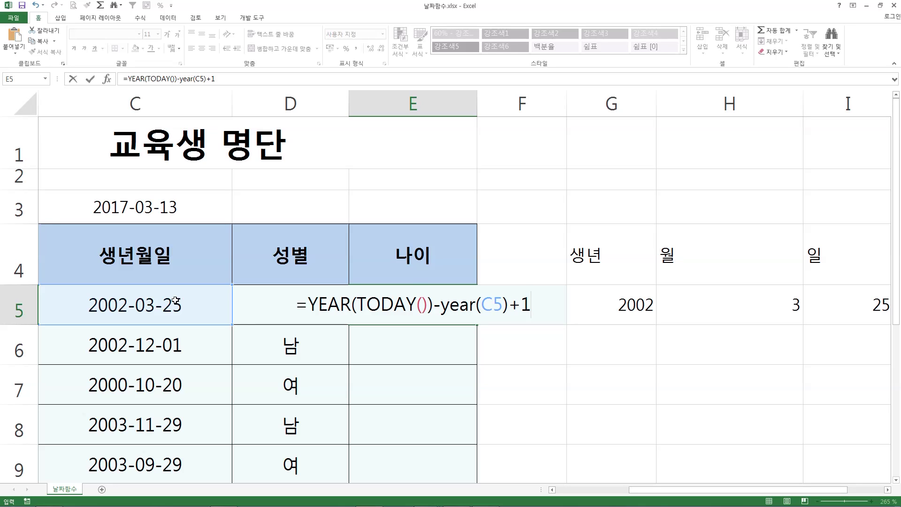
key("Return")
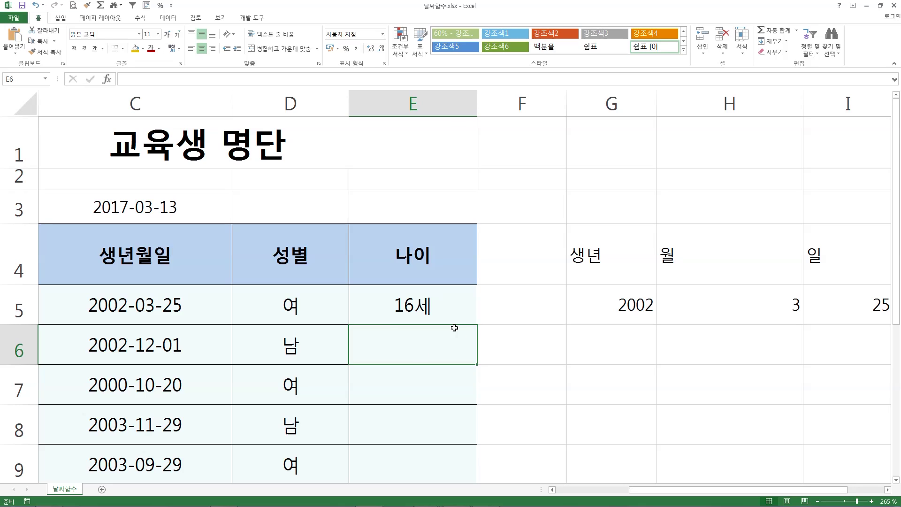
Fill the age formula from cell E5 down to E13 for all trainees.
left_click(454, 309)
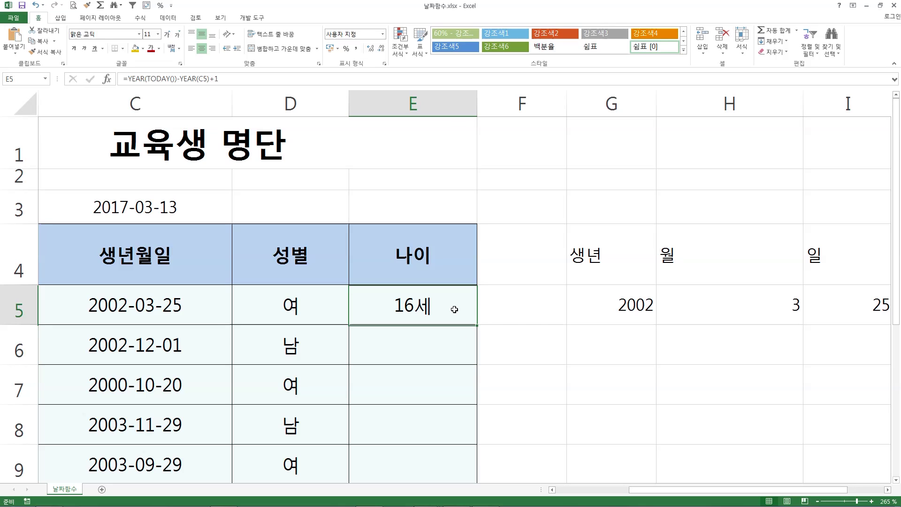
double_click(477, 325)
scroll(488, 362, "down", 4)
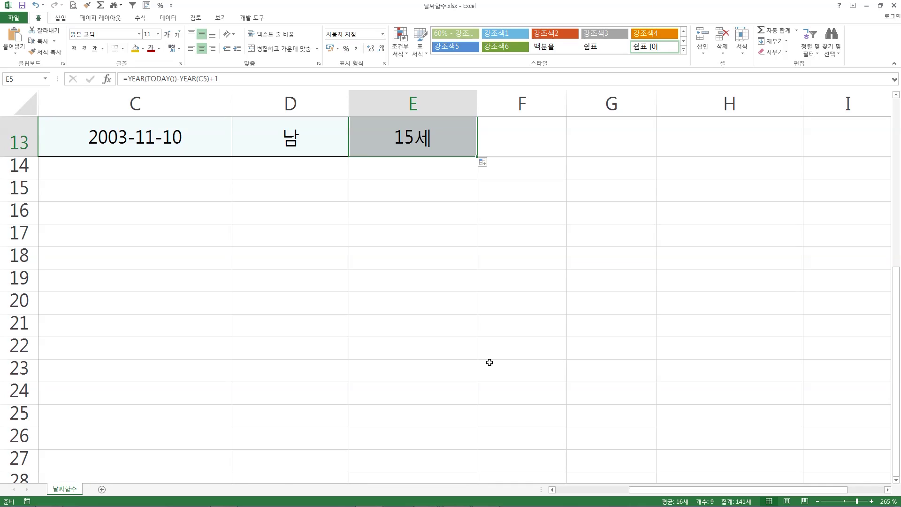
scroll(490, 360, "up", 3)
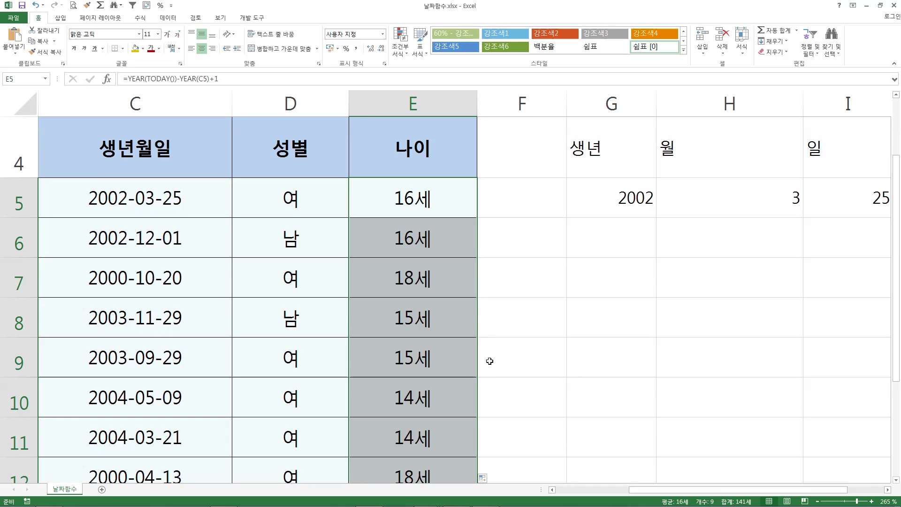
scroll(489, 361, "down", 1)
scroll(489, 361, "up", 1)
left_click(524, 334)
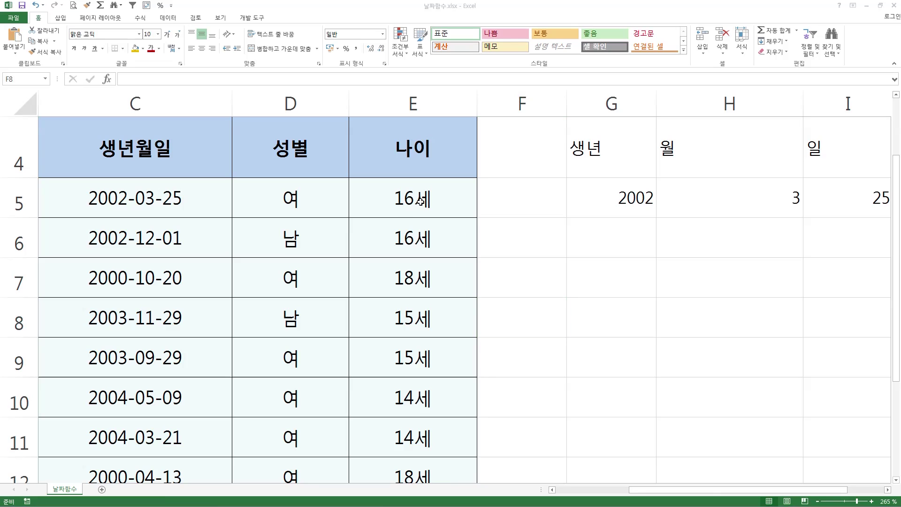
Examine the custom number format applied to the ages in E5:E13 without changing it.
left_click(402, 194)
left_click_drag(402, 193, 430, 400)
scroll(431, 400, "up", 2)
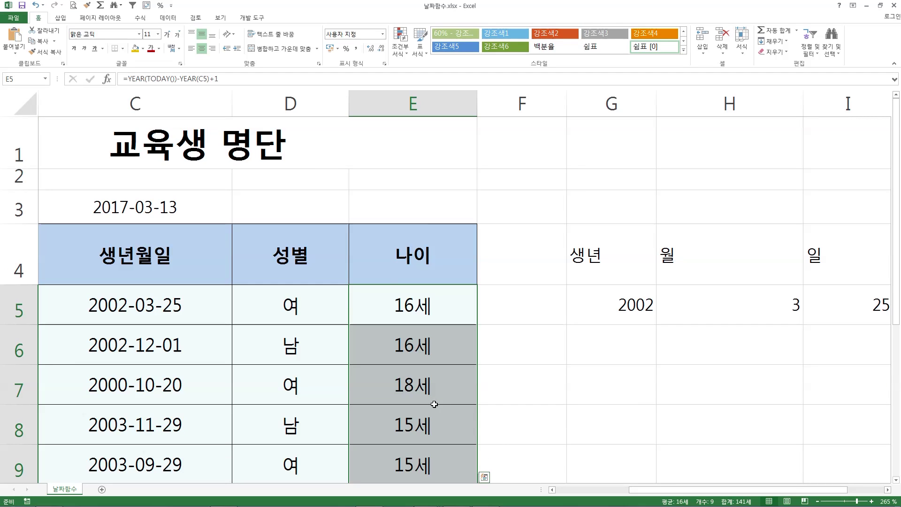
key("ctrl+1")
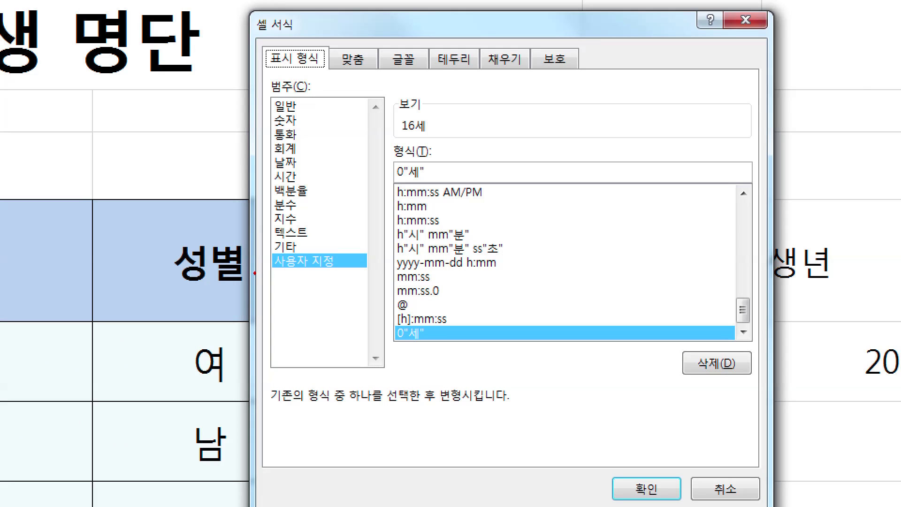
left_click_drag(254, 273, 349, 273)
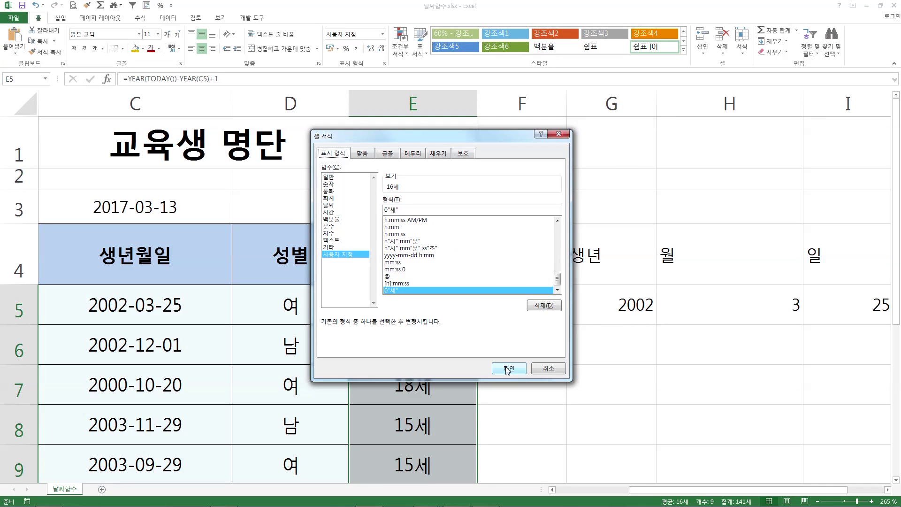
left_click(646, 489)
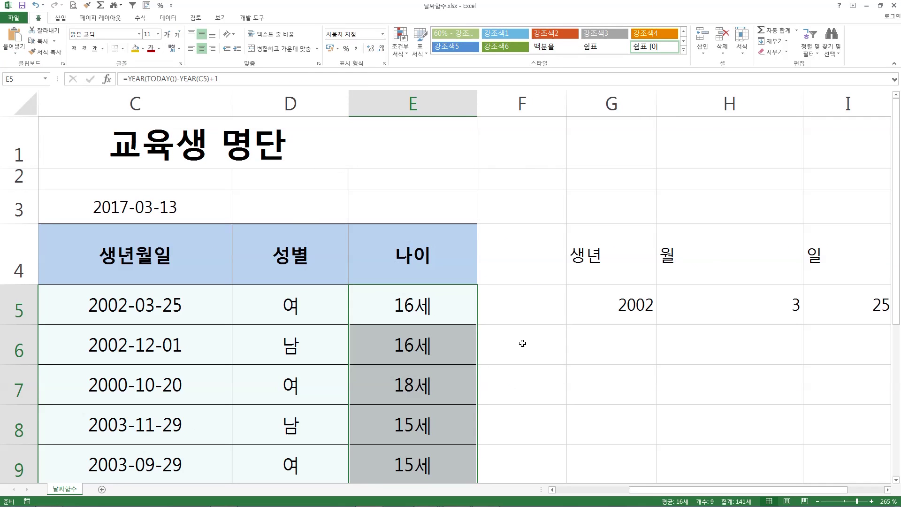
left_click(522, 343)
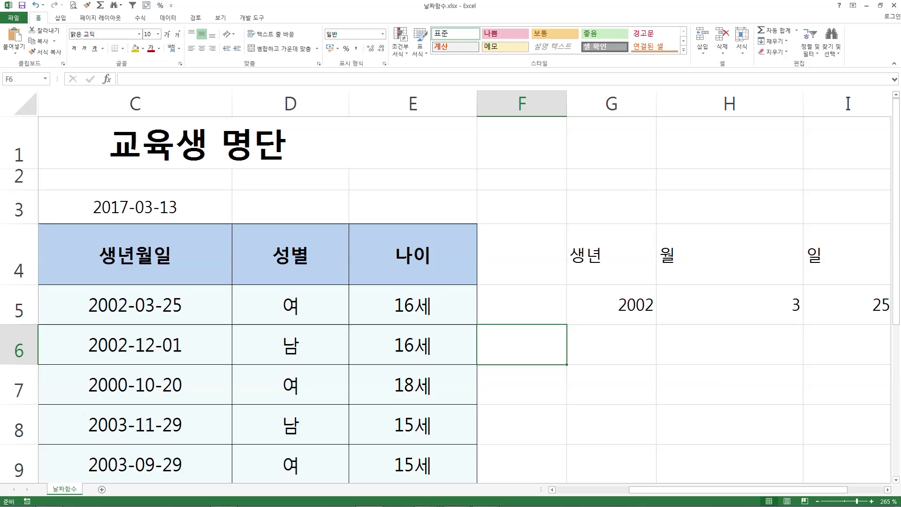